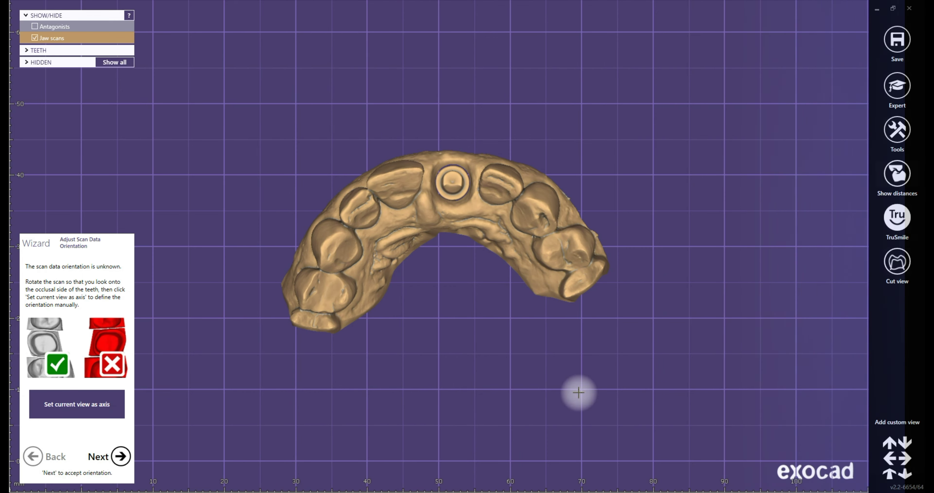
# Step: Accept the scan orientation and delete an outlined unwanted region from the upper jaw scan
pyautogui.click(555, 354)
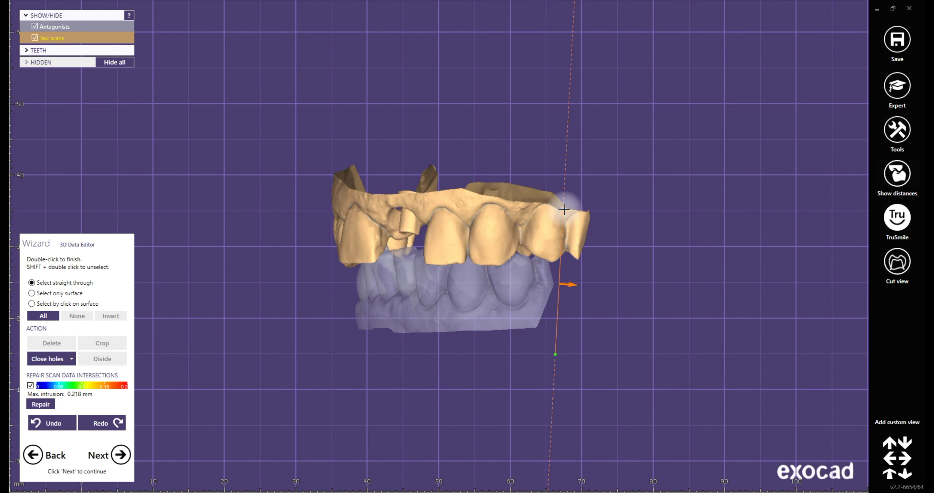
pyautogui.click(573, 186)
pyautogui.click(716, 202)
pyautogui.click(732, 207)
pyautogui.click(741, 209)
pyautogui.click(754, 289)
pyautogui.moveTo(754, 288); pyautogui.dragTo(652, 345)
pyautogui.click(51, 344)
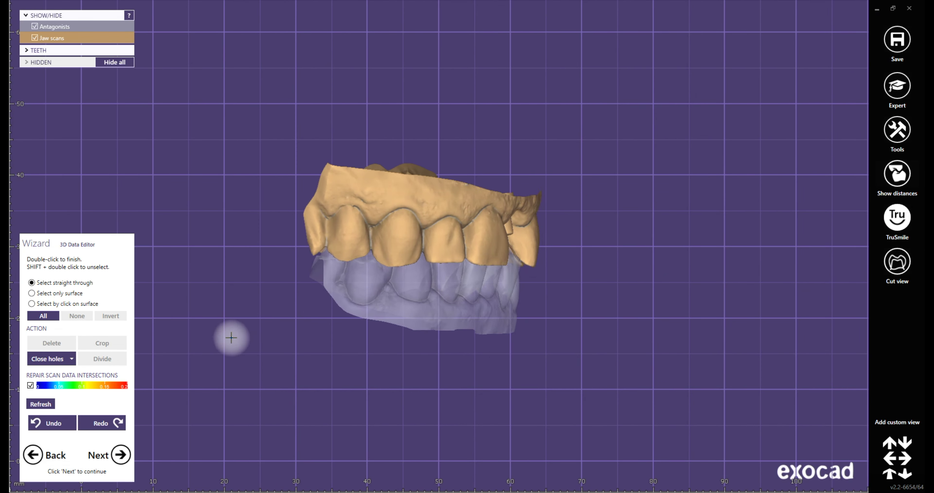
pyautogui.doubleClick(328, 138)
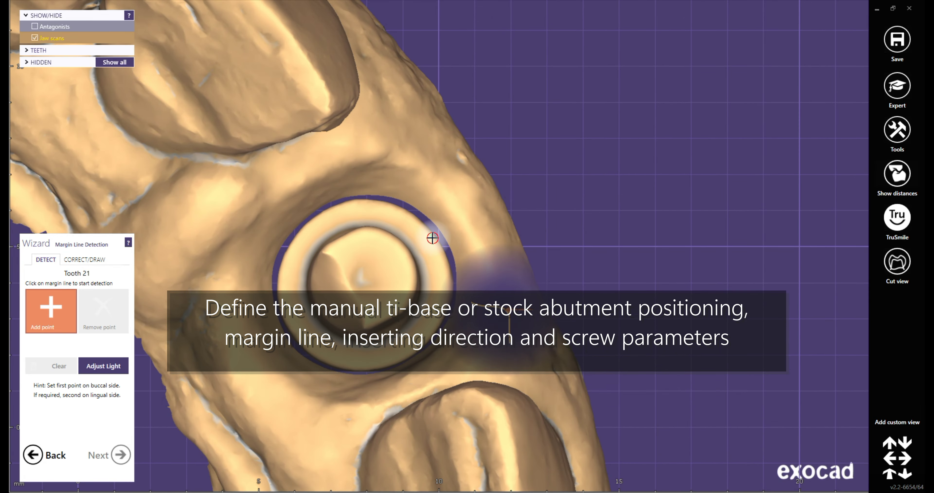
# Step: Detect tooth 21's margin line, then align the screw channel to the z-axis at 2.38 mm diameter
pyautogui.click(434, 240)
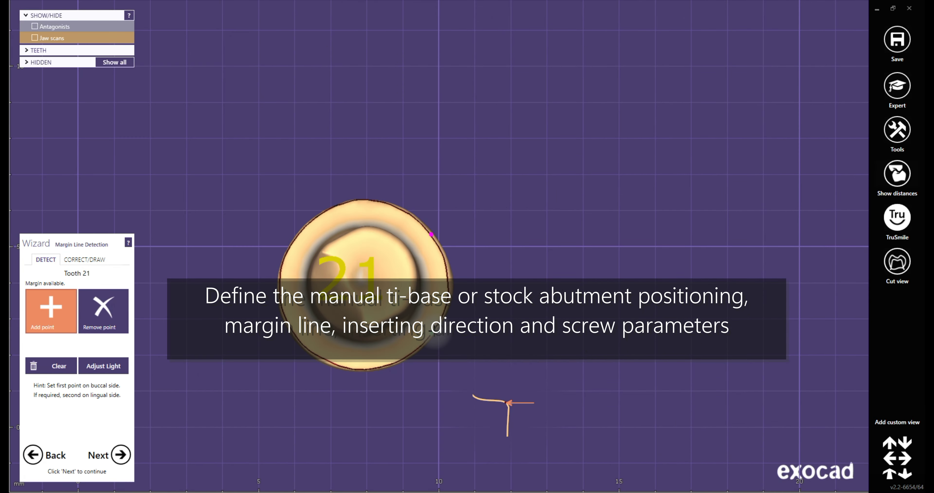
pyautogui.click(119, 455)
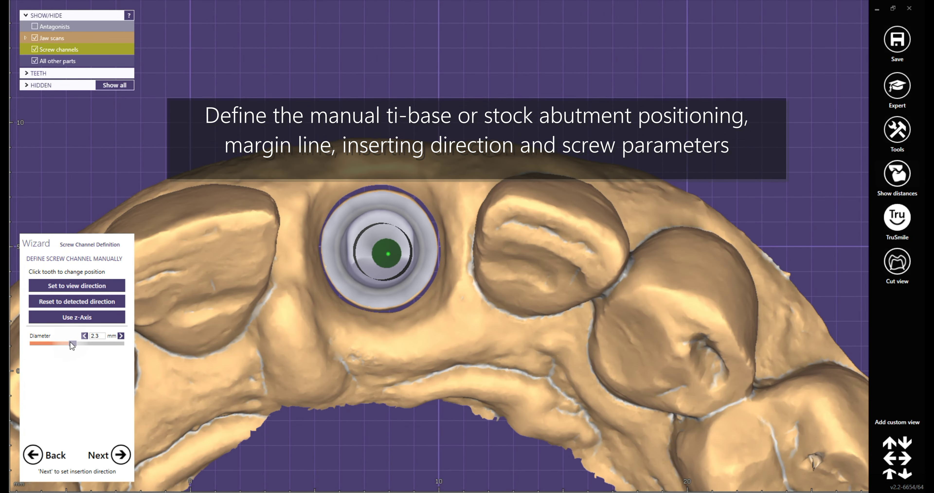
pyautogui.moveTo(71, 341); pyautogui.dragTo(64, 341)
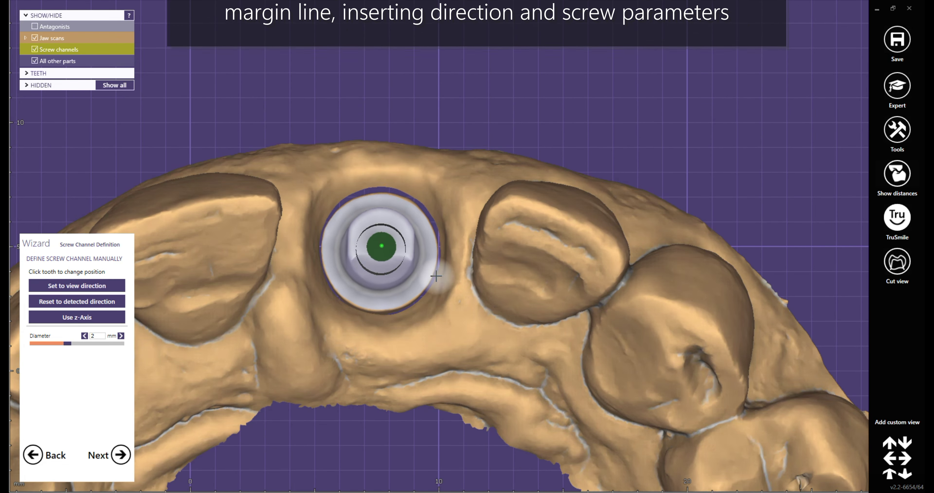
pyautogui.click(83, 319)
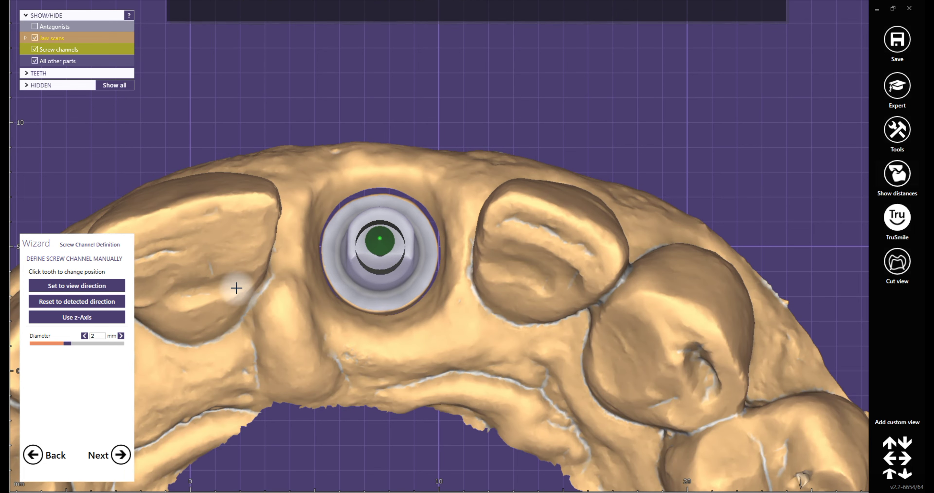
pyautogui.moveTo(74, 339); pyautogui.dragTo(76, 339)
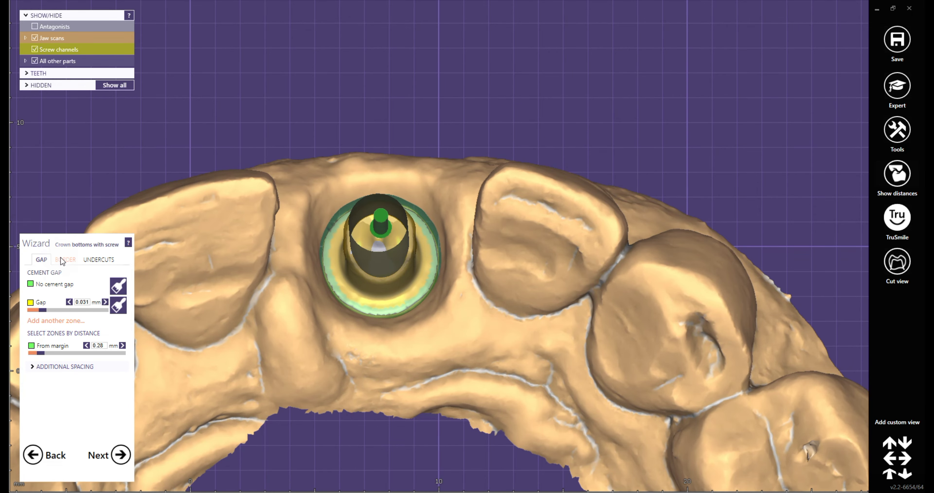
# Step: Review the crown-bottom border and undercut settings
pyautogui.click(62, 258)
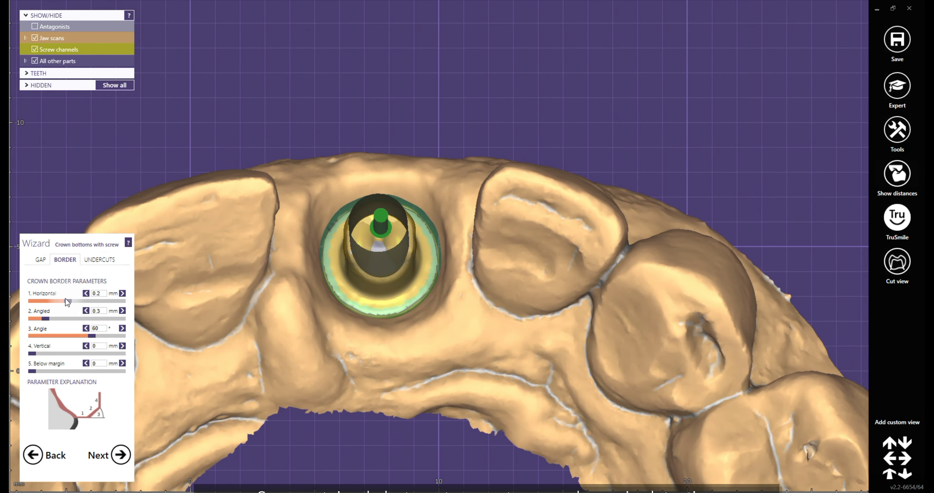
pyautogui.click(99, 259)
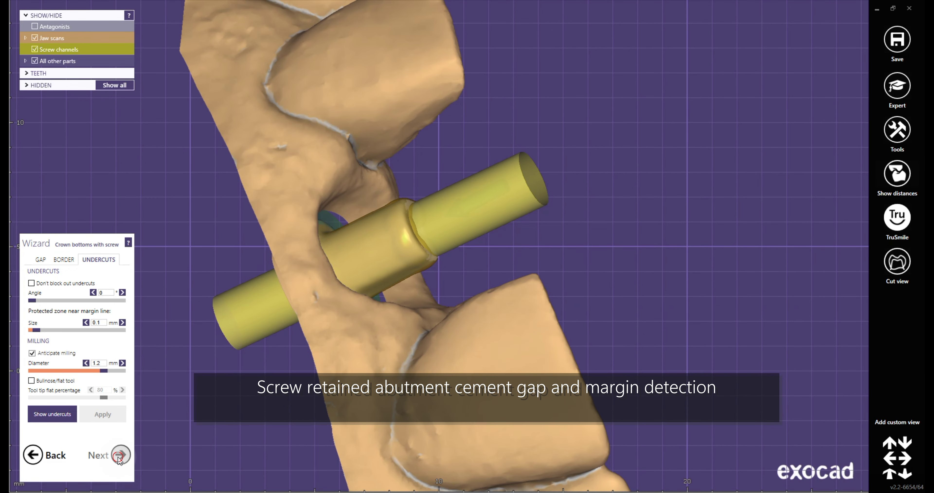
pyautogui.click(109, 454)
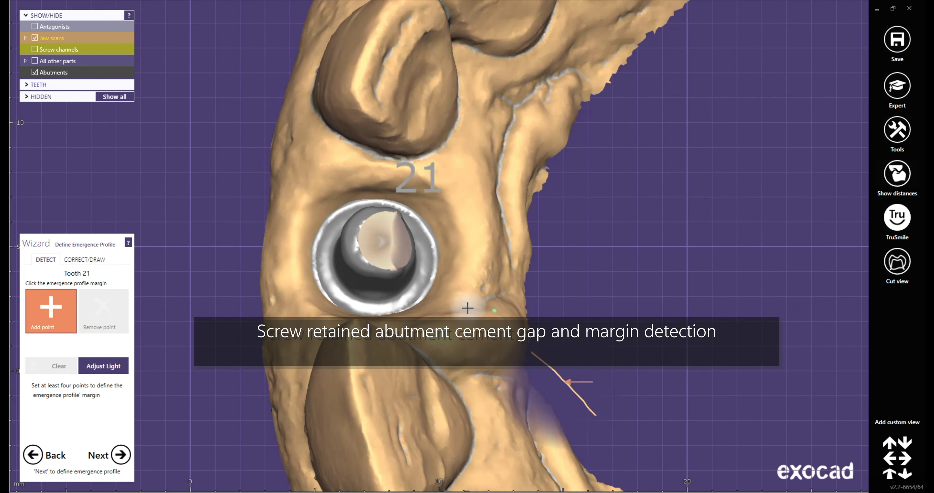
# Step: Place emergence profile margin points all around the tooth 21 abutment
pyautogui.click(292, 198)
pyautogui.click(371, 181)
pyautogui.click(460, 191)
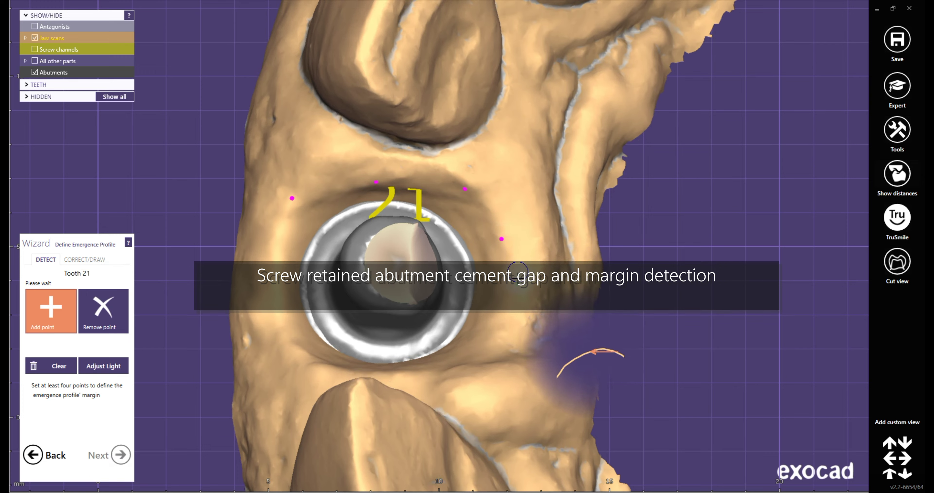
pyautogui.click(509, 301)
pyautogui.click(472, 347)
pyautogui.moveTo(362, 366)
pyautogui.mouseDown(button='right')
pyautogui.moveTo(354, 191)
pyautogui.moveTo(289, 168)
pyautogui.moveTo(155, 157)
pyautogui.mouseUp(button='right')
pyautogui.click(369, 188)
pyautogui.click(328, 207)
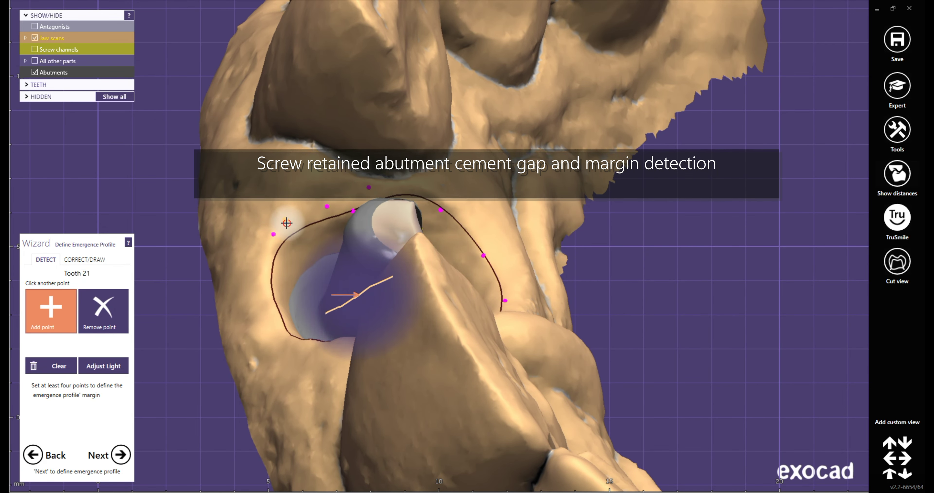
pyautogui.click(286, 220)
pyautogui.click(276, 244)
# Step: Switch to correcting the emergence profile margin and inspect it from a tilted buccal view
pyautogui.click(84, 259)
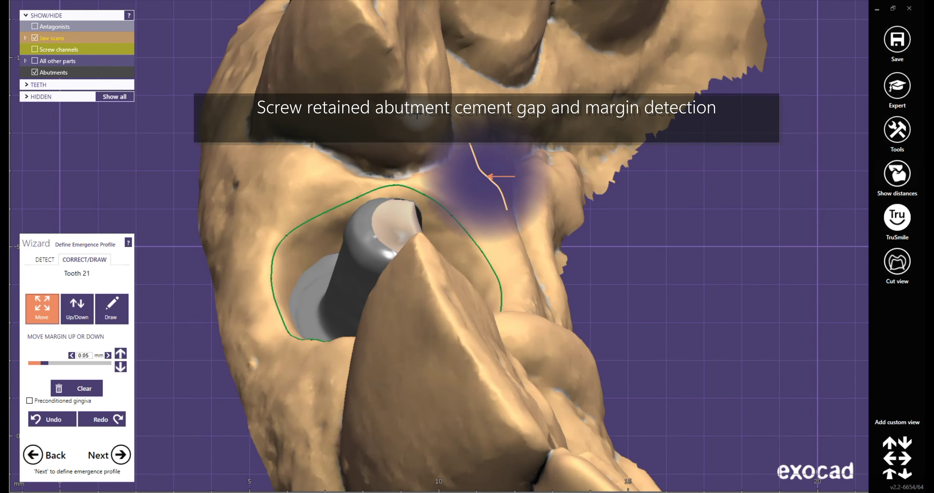
pyautogui.scroll(5, 269, 257)
pyautogui.scroll(-3, 268, 257)
pyautogui.moveTo(268, 257)
pyautogui.mouseDown(button='right')
pyautogui.moveTo(208, 281)
pyautogui.moveTo(413, 175)
pyautogui.moveTo(496, 349)
pyautogui.moveTo(474, 221)
pyautogui.mouseUp(button='right')
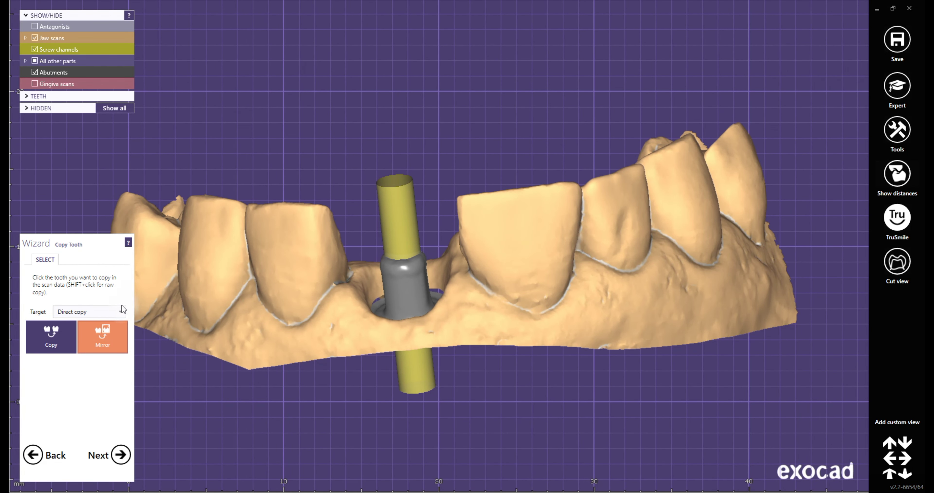
# Step: Keep Direct copy, check the tooth 21 placement from several angles, and keep the hd2 library
pyautogui.click(113, 348)
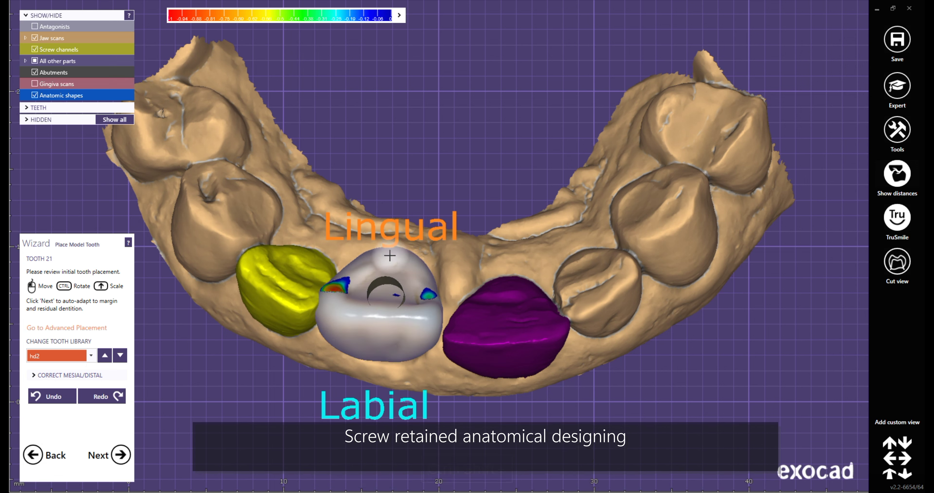
pyautogui.moveTo(384, 393)
pyautogui.mouseDown(button='right')
pyautogui.moveTo(290, 264)
pyautogui.moveTo(423, 169)
pyautogui.mouseUp(button='right')
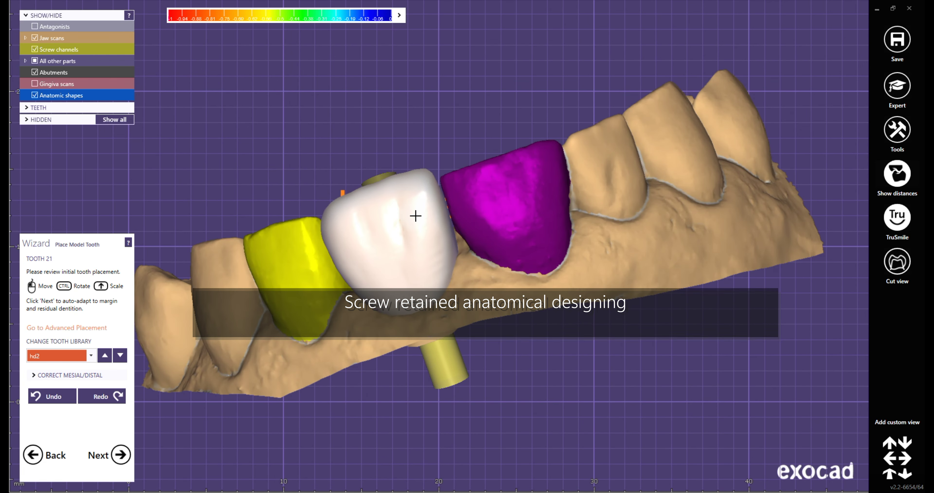
pyautogui.moveTo(406, 218)
pyautogui.mouseDown(button='right')
pyautogui.moveTo(512, 284)
pyautogui.moveTo(264, 133)
pyautogui.moveTo(599, 140)
pyautogui.mouseUp(button='right')
pyautogui.moveTo(484, 42)
pyautogui.mouseDown(button='right')
pyautogui.moveTo(461, 160)
pyautogui.moveTo(555, 152)
pyautogui.mouseUp(button='right')
pyautogui.click(91, 356)
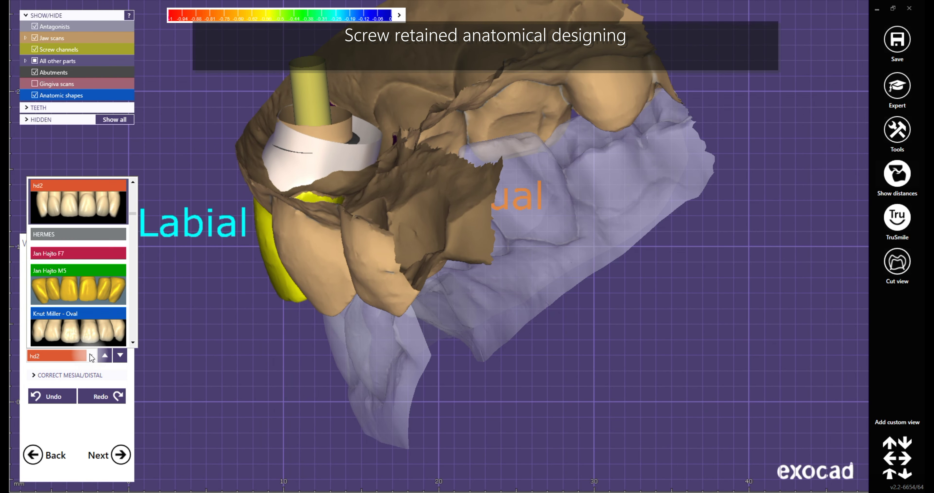
pyautogui.scroll(-5, 88, 236)
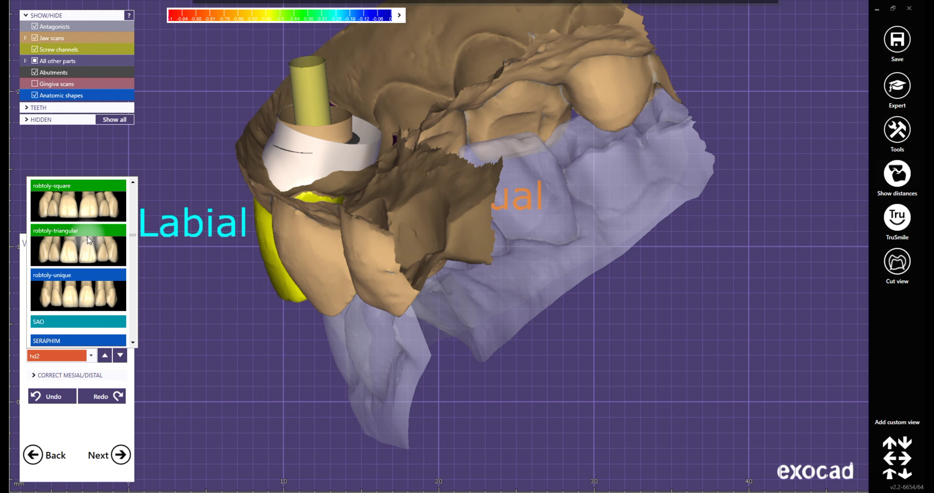
pyautogui.scroll(-5, 88, 237)
pyautogui.click(119, 455)
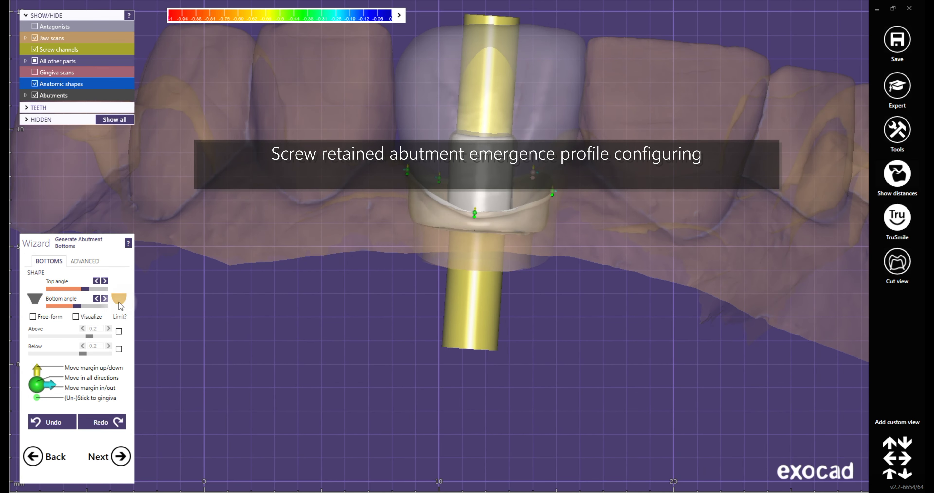
# Step: Make the abutment bottom free-form with a 0.128 mm profile border height
pyautogui.click(35, 316)
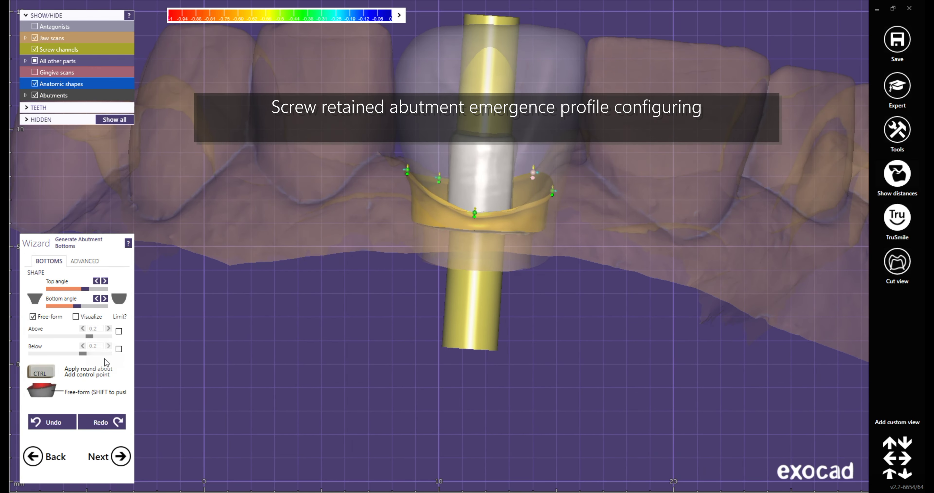
pyautogui.click(81, 260)
pyautogui.click(56, 292)
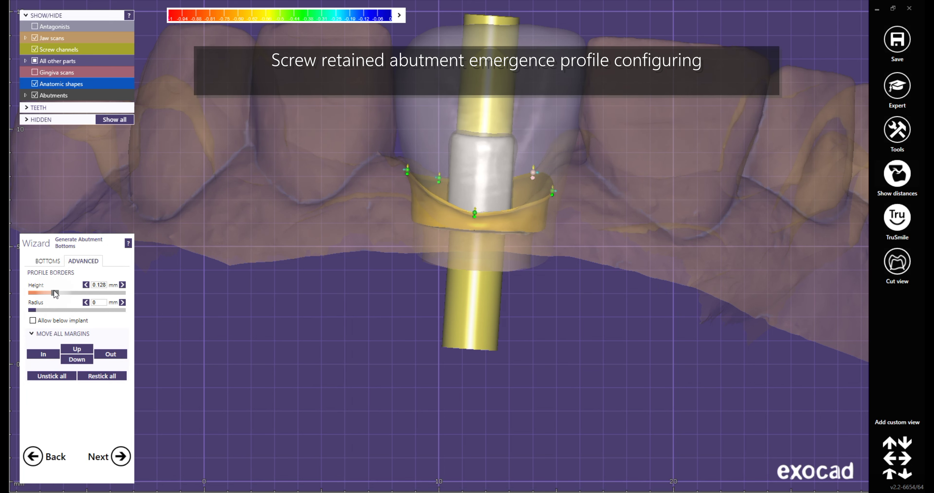
pyautogui.click(121, 457)
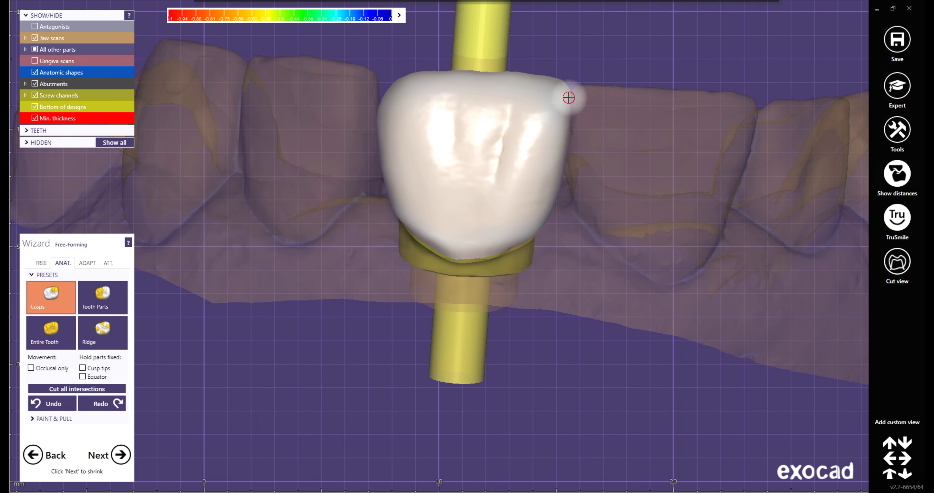
# Step: Cut the crown's intersections with the neighbouring teeth after inspecting it from several angles
pyautogui.moveTo(556, 154); pyautogui.dragTo(444, 218, button='right')
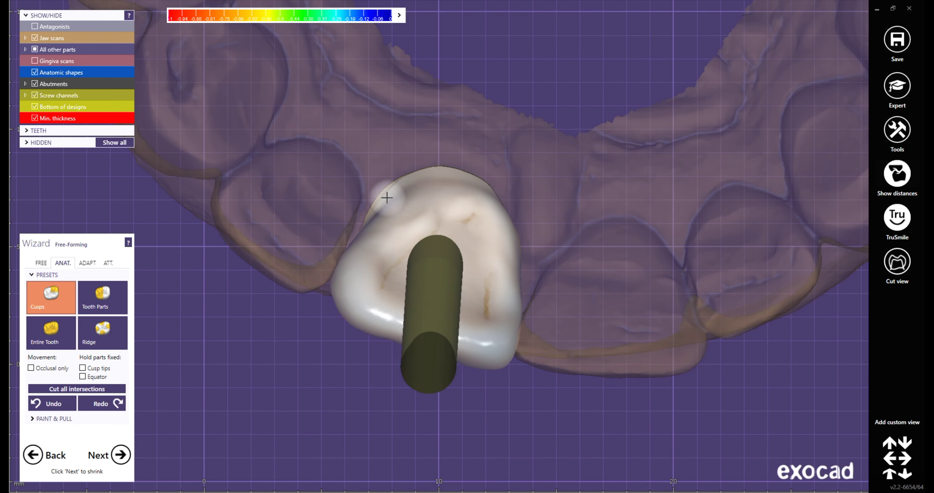
pyautogui.moveTo(152, 281)
pyautogui.mouseDown(button='right')
pyautogui.moveTo(407, 145)
pyautogui.moveTo(462, 298)
pyautogui.moveTo(436, 308)
pyautogui.moveTo(382, 217)
pyautogui.moveTo(559, 222)
pyautogui.mouseUp(button='right')
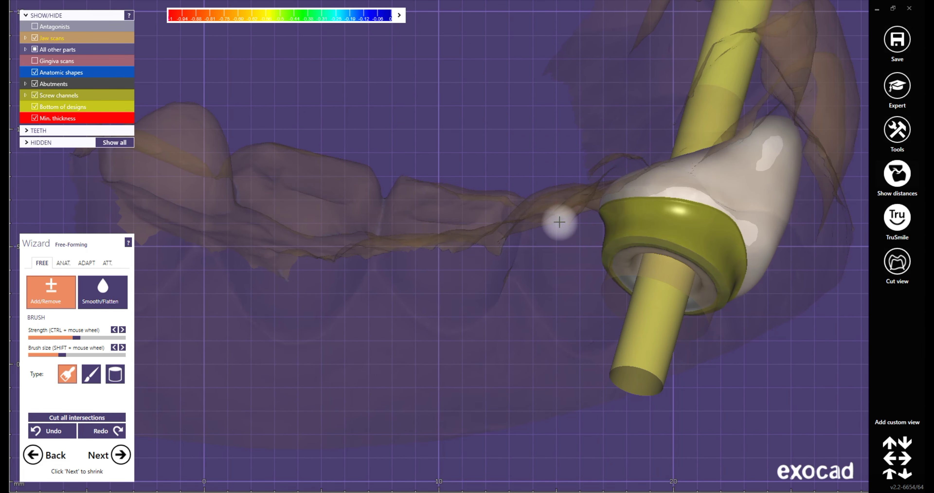
pyautogui.moveTo(697, 191); pyautogui.dragTo(544, 218, button='right')
pyautogui.click(86, 262)
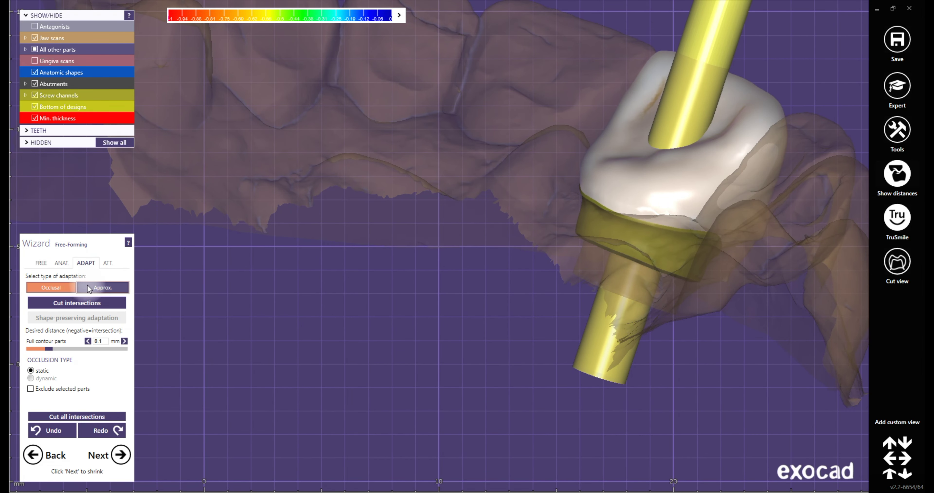
pyautogui.click(82, 303)
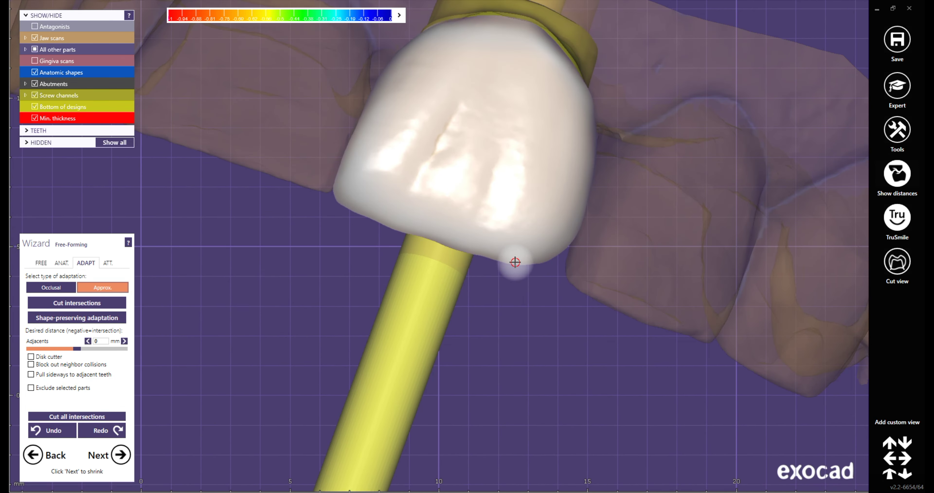
# Step: Extend the crown's lower-right edge with the free Add/Remove tool and check it from the side
pyautogui.click(41, 263)
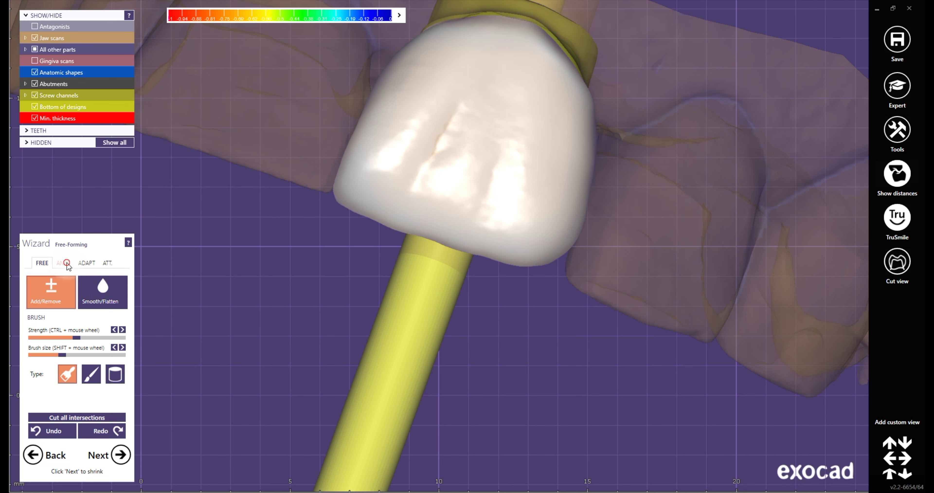
pyautogui.moveTo(564, 252); pyautogui.dragTo(563, 254)
pyautogui.scroll(-5, 559, 314)
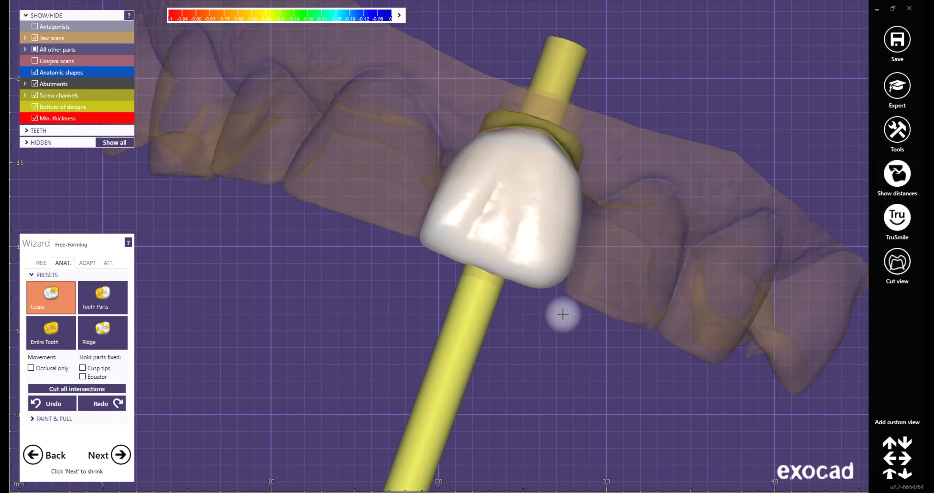
pyautogui.scroll(-3, 559, 315)
pyautogui.moveTo(749, 221)
pyautogui.mouseDown(button='right')
pyautogui.moveTo(636, 230)
pyautogui.moveTo(134, 37)
pyautogui.mouseUp(button='right')
# Step: Hide the lower jaw antagonist and apply the incisal-ridges cutback design to the crown
pyautogui.click(44, 398)
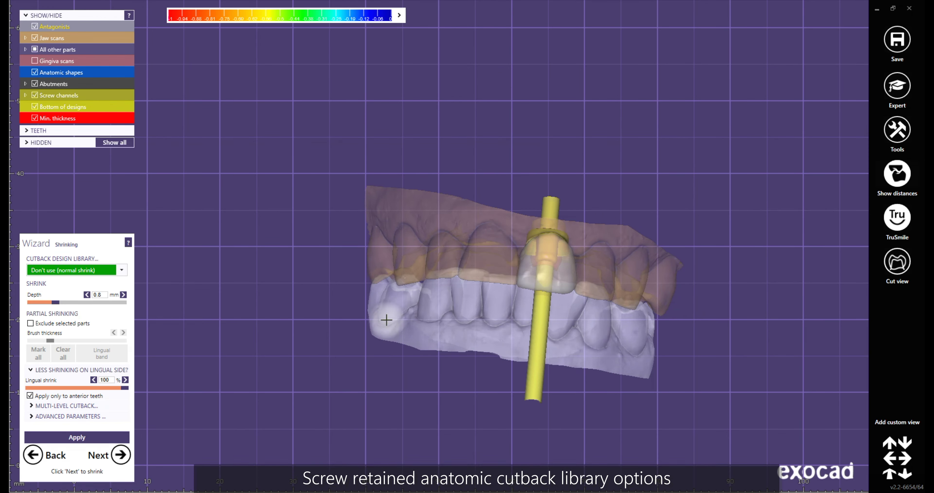
pyautogui.click(35, 27)
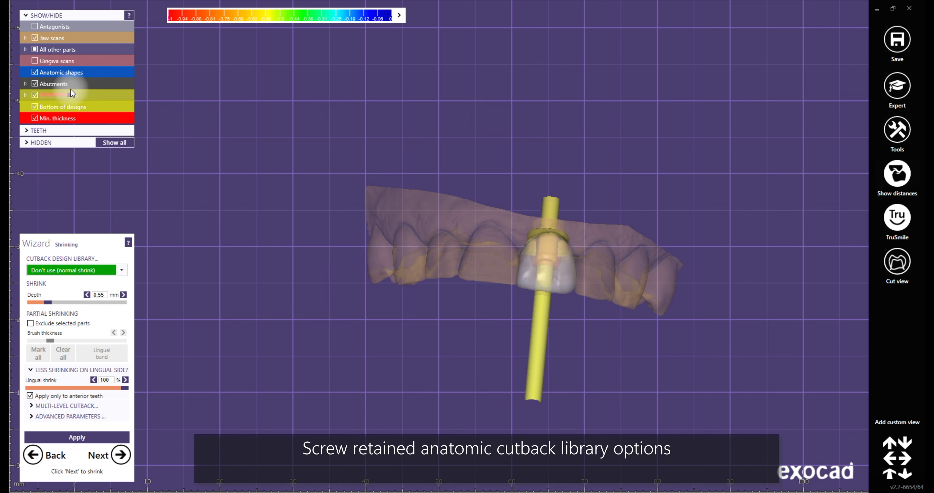
pyautogui.click(76, 406)
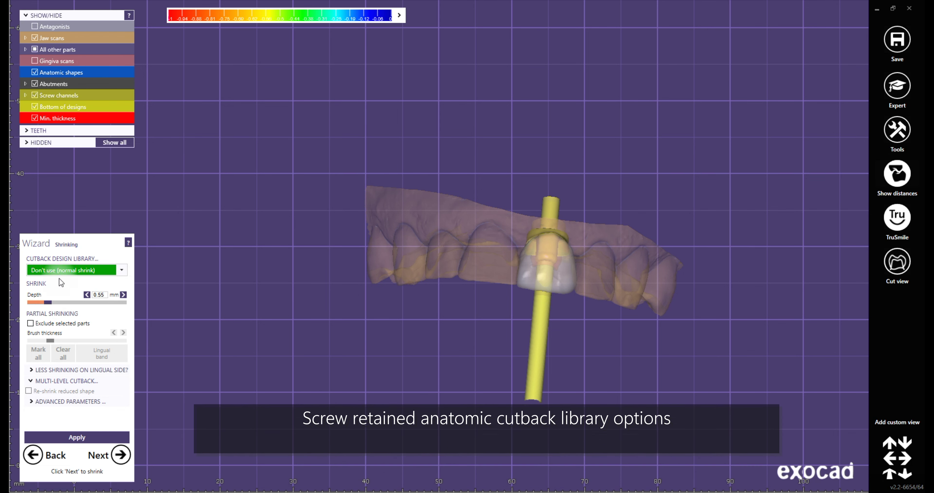
pyautogui.click(123, 270)
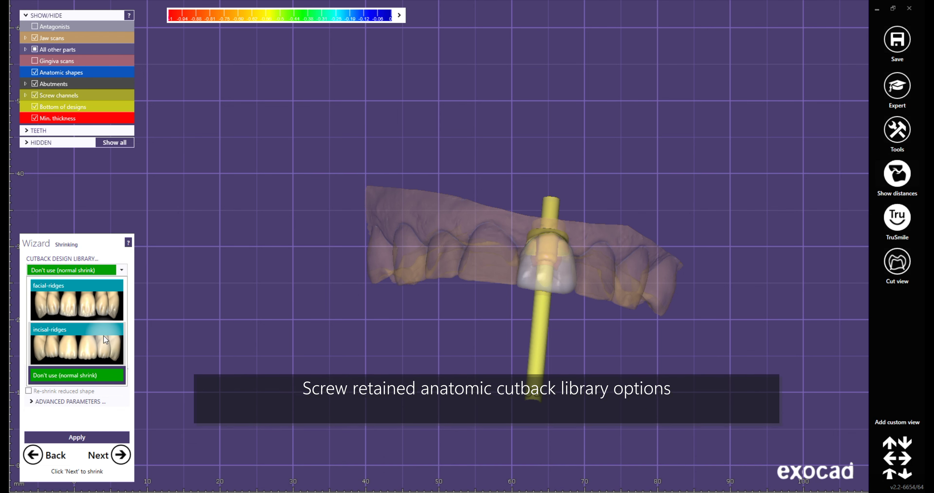
pyautogui.click(96, 345)
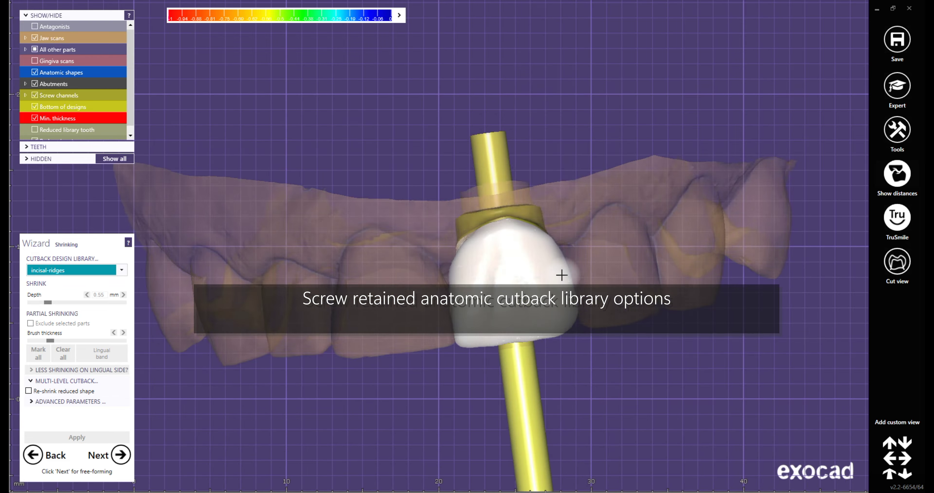
# Step: Hide the anatomic crown shape and try the facial-ridges cutback design
pyautogui.click(73, 75)
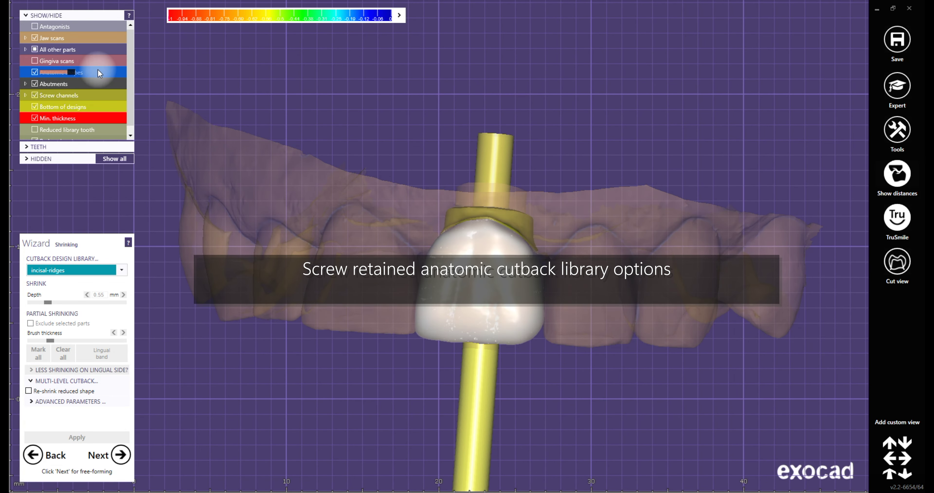
pyautogui.moveTo(178, 94)
pyautogui.mouseDown(button='right')
pyautogui.moveTo(428, 244)
pyautogui.moveTo(35, 205)
pyautogui.mouseUp(button='right')
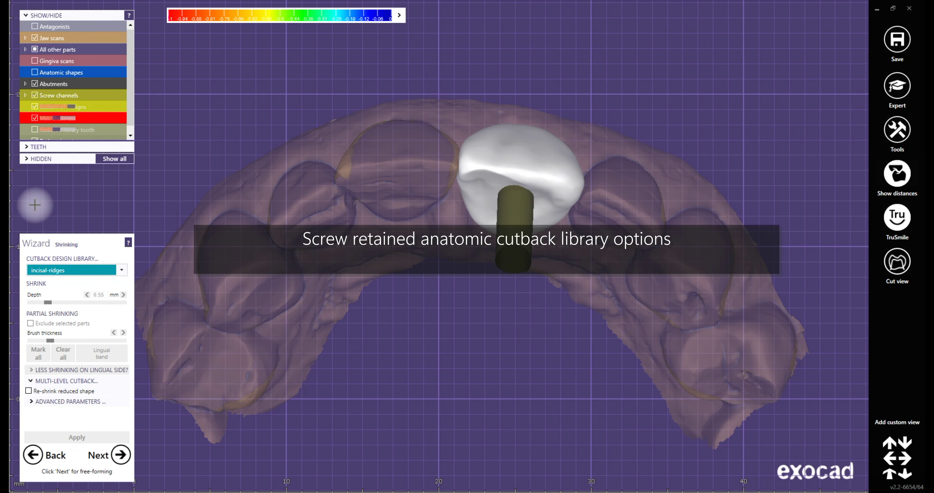
pyautogui.click(122, 271)
pyautogui.click(95, 309)
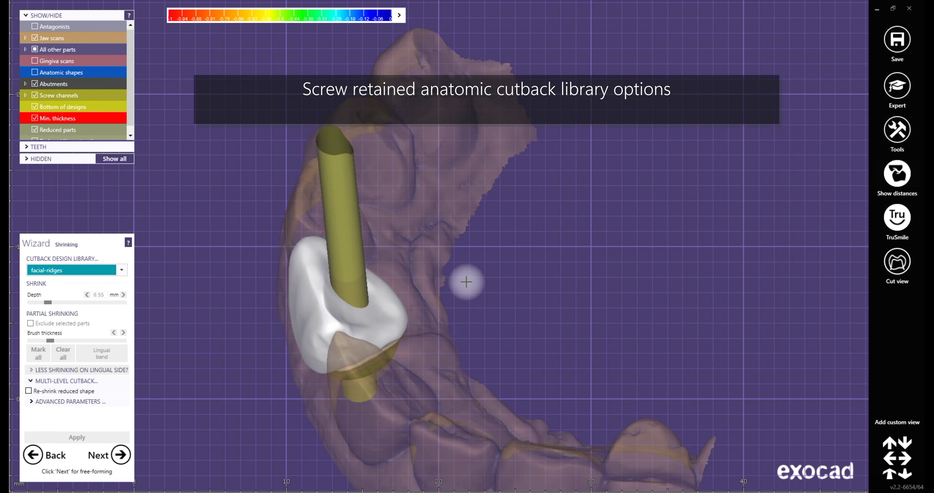
# Step: Switch the cutback to Don't use (normal shrink) at 0.57 mm depth
pyautogui.moveTo(467, 279); pyautogui.dragTo(136, 273, button='right')
pyautogui.click(124, 273)
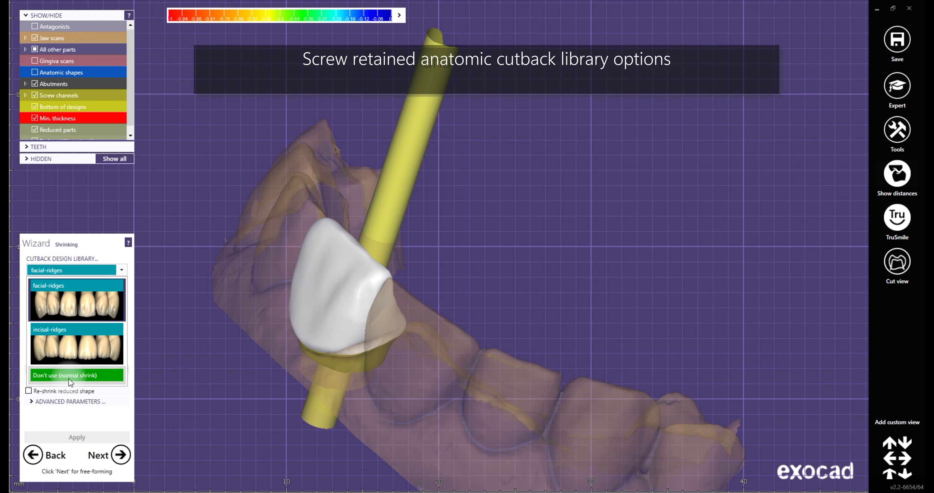
pyautogui.click(66, 372)
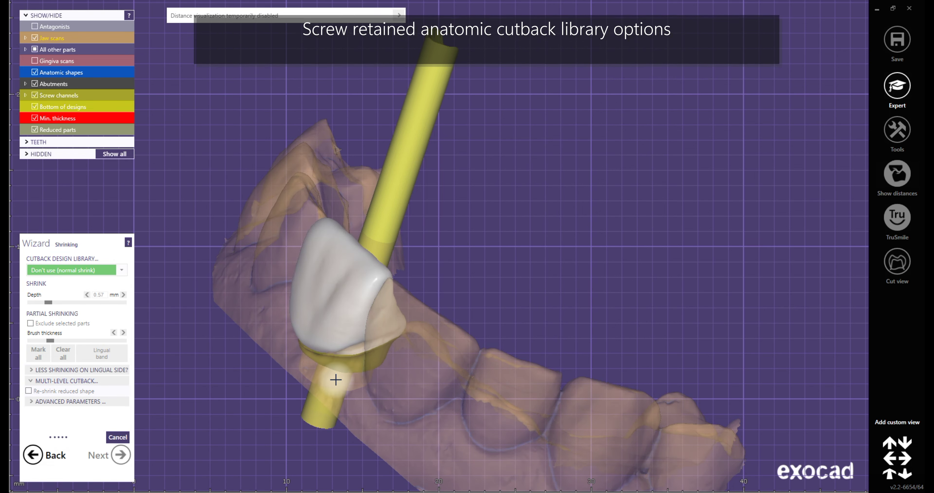
pyautogui.moveTo(359, 358)
pyautogui.mouseDown(button='right')
pyautogui.moveTo(494, 396)
pyautogui.moveTo(494, 338)
pyautogui.mouseUp(button='right')
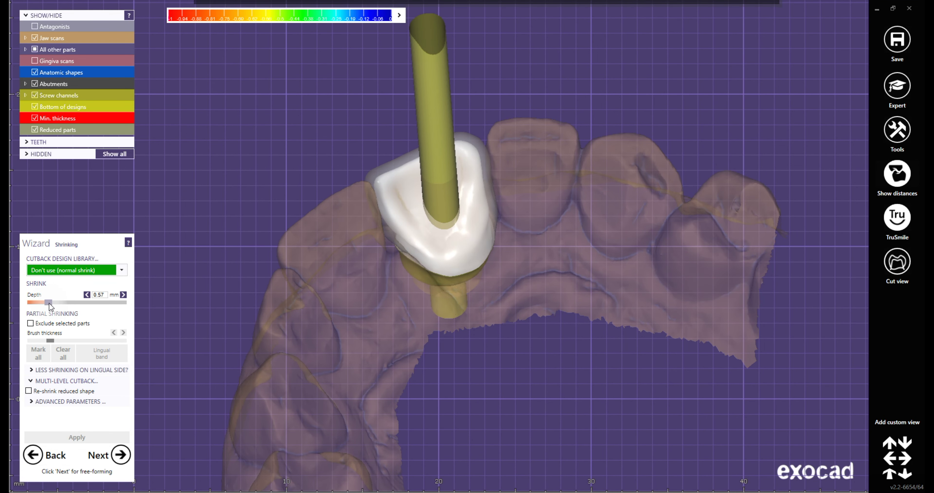
pyautogui.click(115, 458)
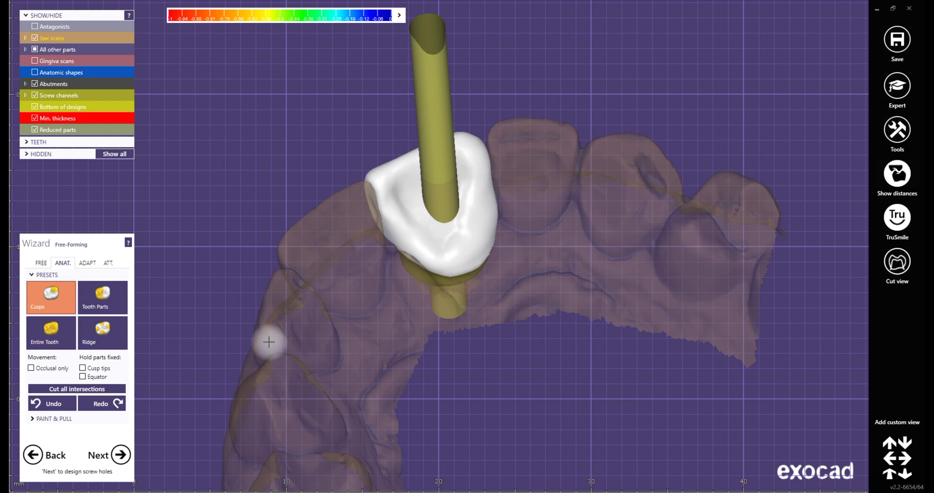
# Step: Try anatomic Tooth Parts shaping and view the crown from the side
pyautogui.click(56, 265)
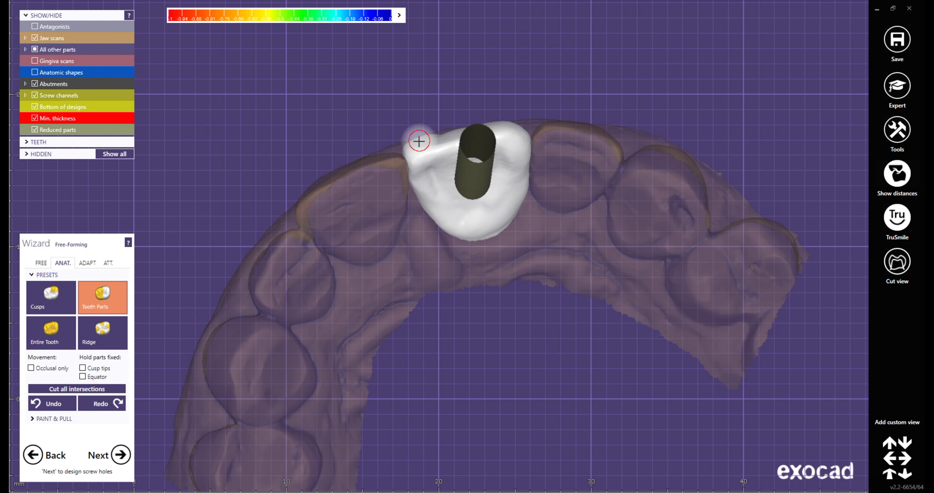
pyautogui.moveTo(418, 146); pyautogui.dragTo(447, 129, button='right')
pyautogui.moveTo(537, 242); pyautogui.dragTo(479, 238, button='right')
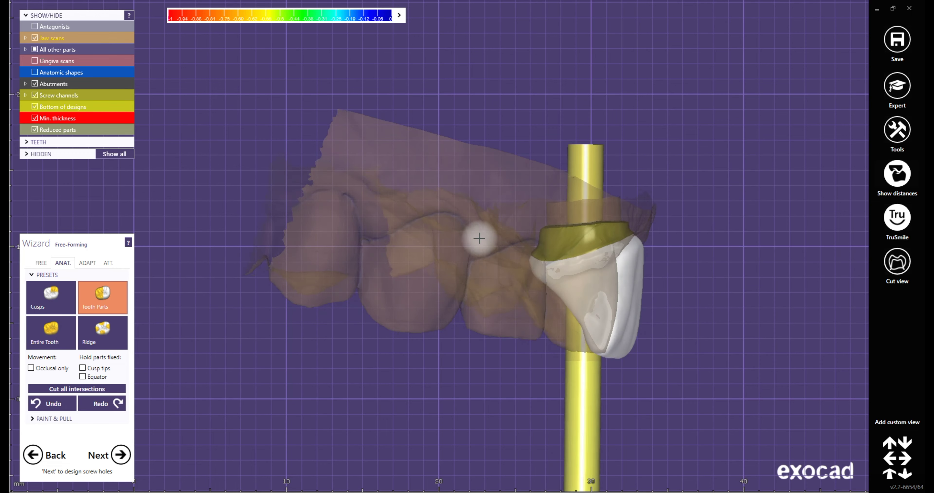
# Step: Smooth the cut-back crown with the free-form Smooth/Flatten brush, checking it from several angles
pyautogui.click(48, 263)
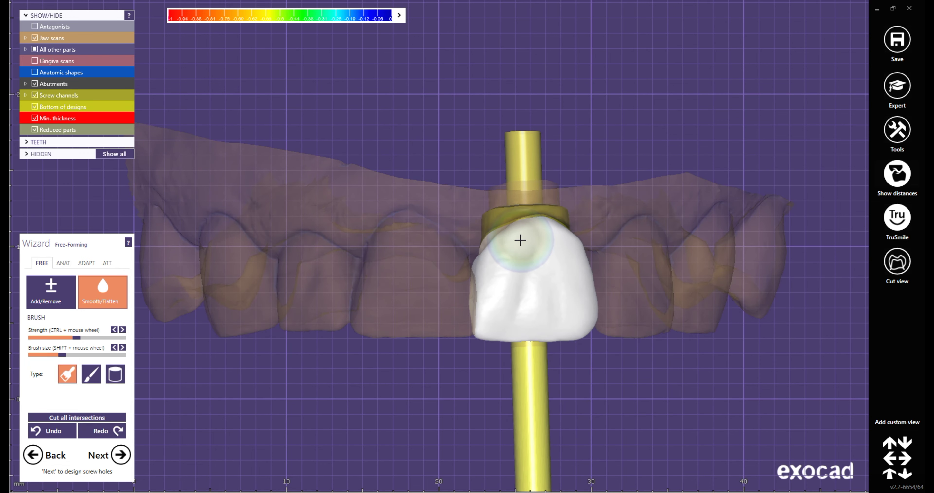
pyautogui.scroll(2, 521, 240)
pyautogui.keyDown('shift'); pyautogui.moveTo(569, 267); pyautogui.dragTo(514, 274, button='right'); pyautogui.keyUp('shift')
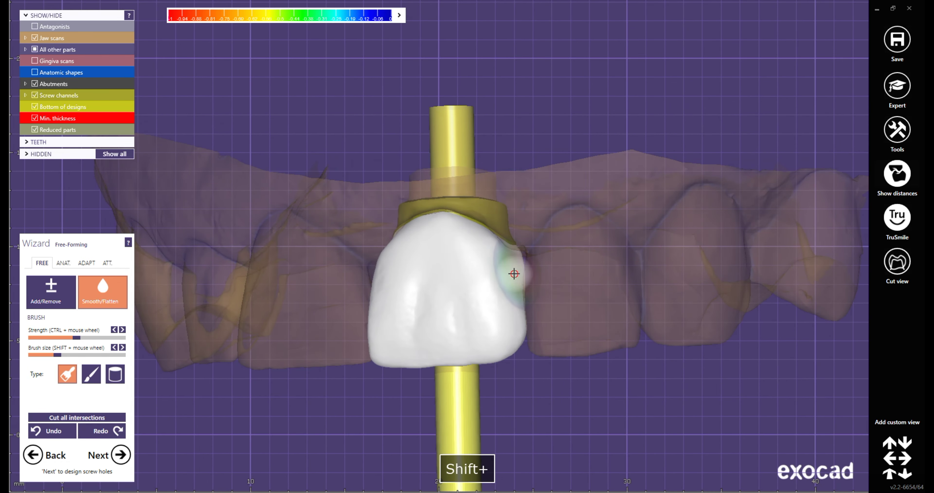
pyautogui.moveTo(431, 256)
pyautogui.keyDown('shift'); pyautogui.mouseDown(button='right')
pyautogui.moveTo(486, 281)
pyautogui.moveTo(444, 332)
pyautogui.mouseUp(button='right'); pyautogui.keyUp('shift')
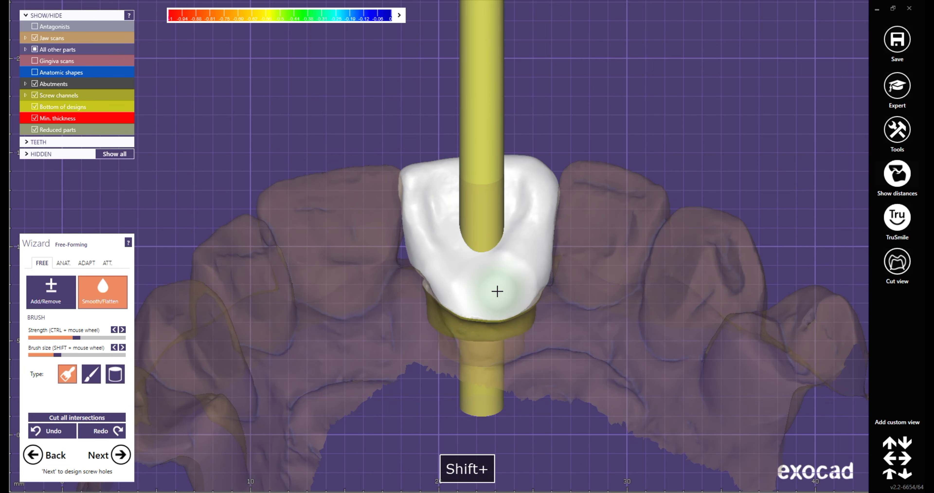
pyautogui.moveTo(539, 262)
pyautogui.mouseDown(button='right')
pyautogui.moveTo(486, 313)
pyautogui.moveTo(388, 290)
pyautogui.moveTo(327, 306)
pyautogui.moveTo(408, 216)
pyautogui.moveTo(351, 248)
pyautogui.moveTo(302, 292)
pyautogui.moveTo(382, 310)
pyautogui.mouseUp(button='right')
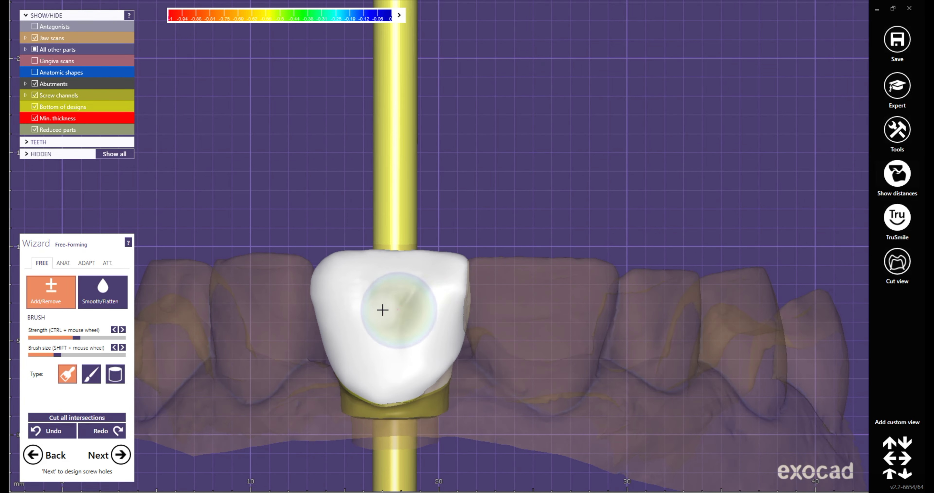
pyautogui.moveTo(291, 368); pyautogui.dragTo(402, 439, button='right')
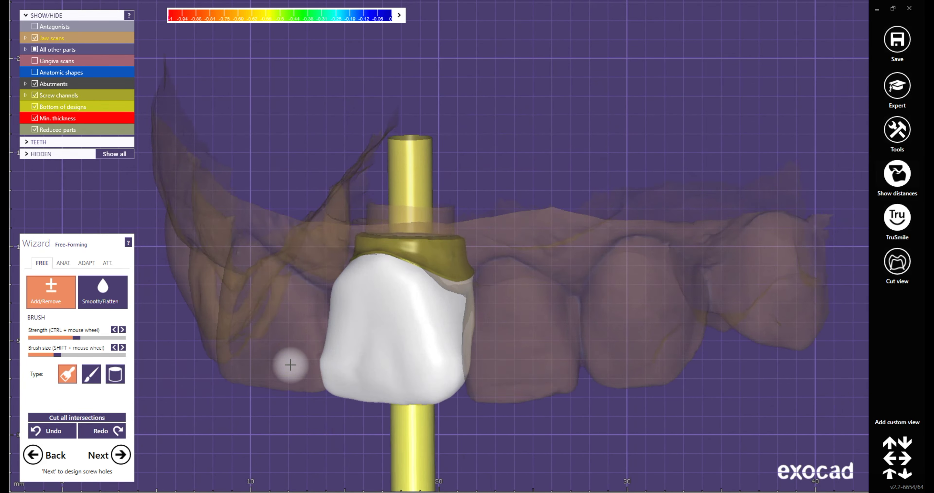
pyautogui.moveTo(432, 329)
pyautogui.keyDown('shift'); pyautogui.mouseDown(button='right')
pyautogui.moveTo(417, 322)
pyautogui.moveTo(419, 275)
pyautogui.mouseUp(button='right'); pyautogui.keyUp('shift')
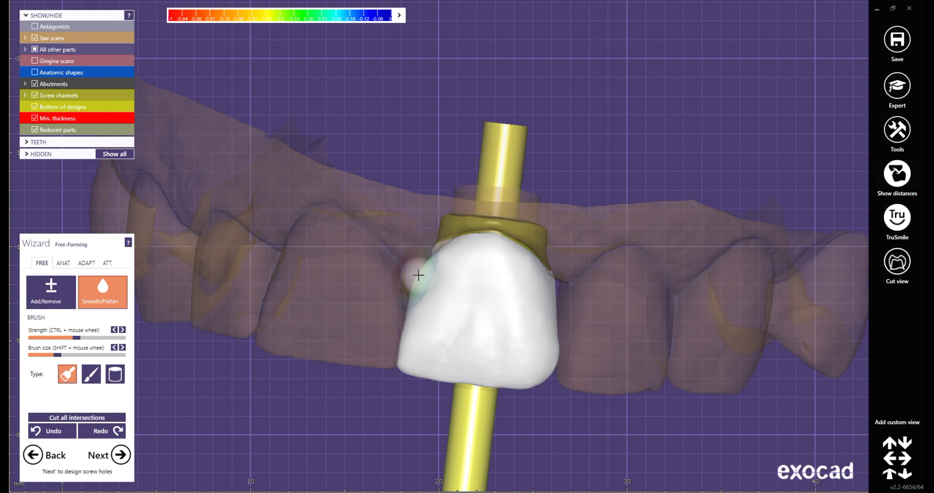
pyautogui.click(122, 454)
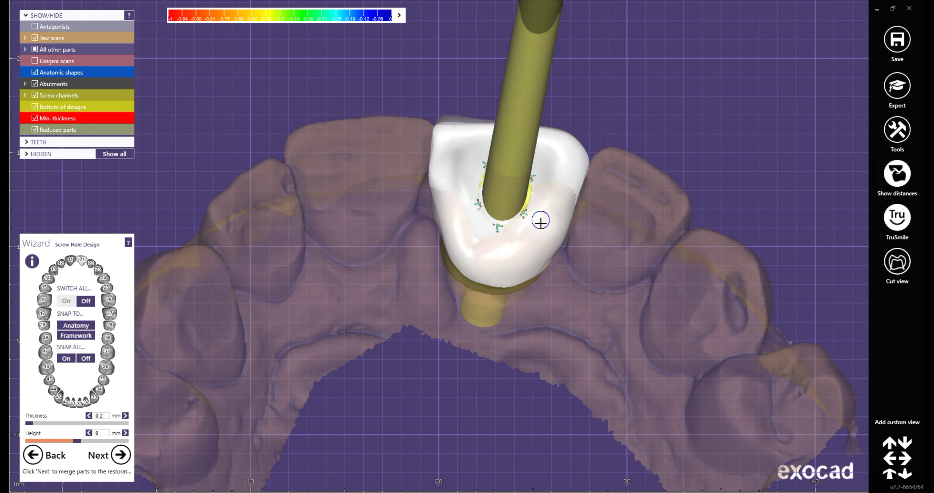
# Step: Make the screw channel translucent and toggle Switch All and Snap All, leaving -0.26 mm hole height
pyautogui.scroll(5, 540, 222)
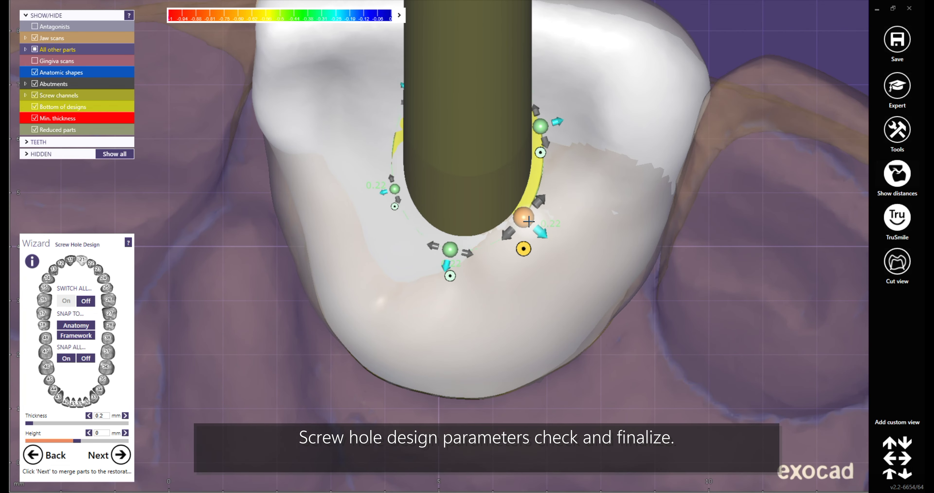
pyautogui.scroll(-3, 271, 183)
pyautogui.click(62, 95)
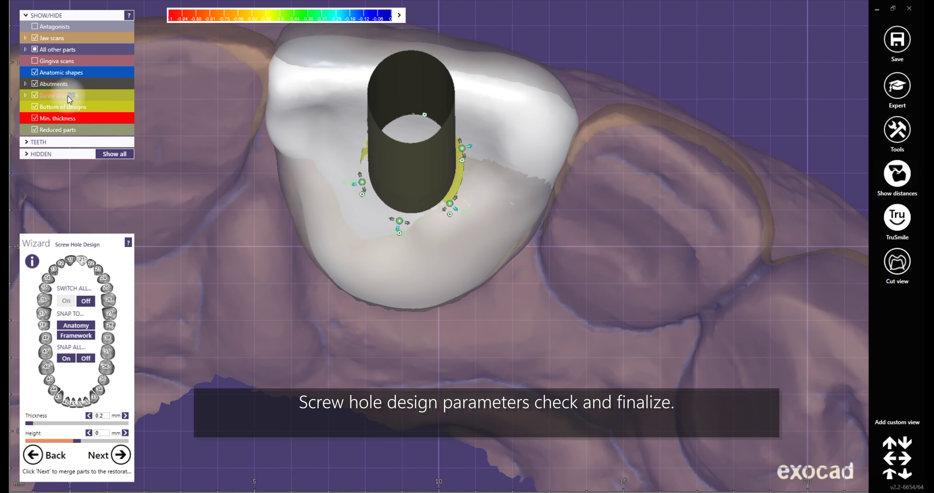
pyautogui.click(89, 301)
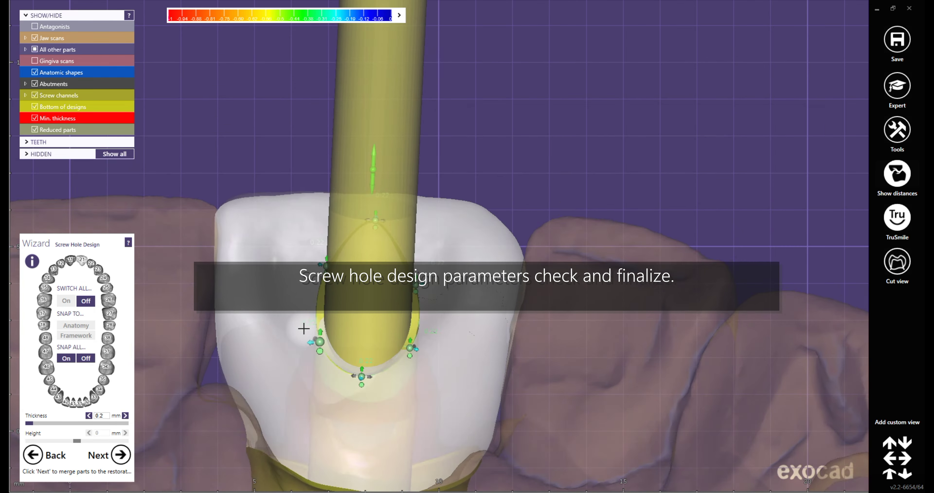
pyautogui.moveTo(305, 386); pyautogui.dragTo(223, 292, button='right')
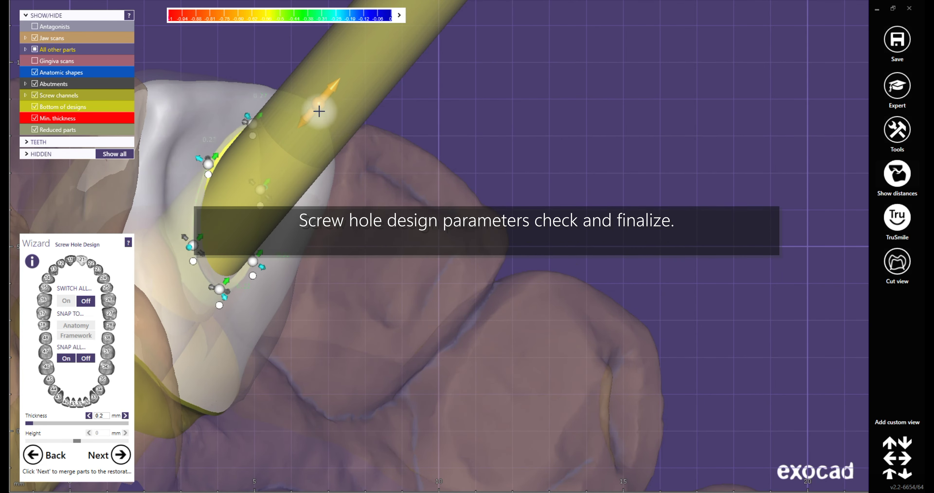
pyautogui.click(87, 359)
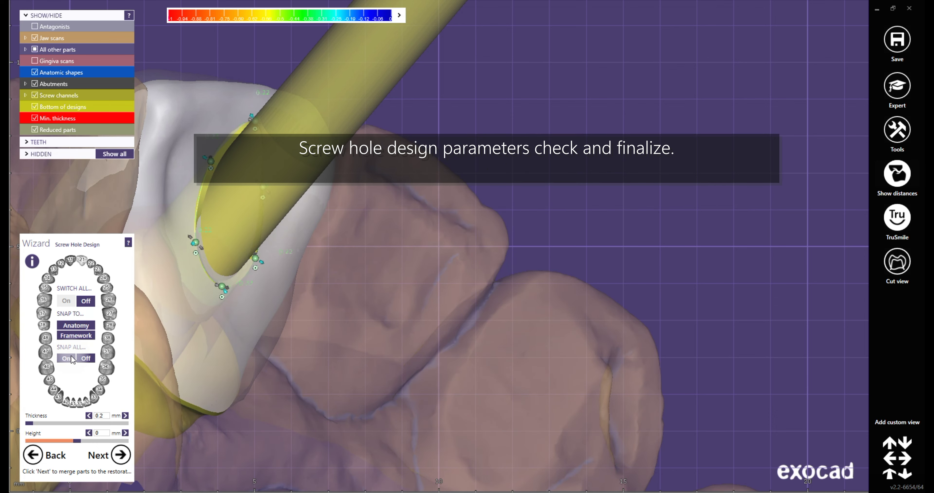
pyautogui.click(75, 336)
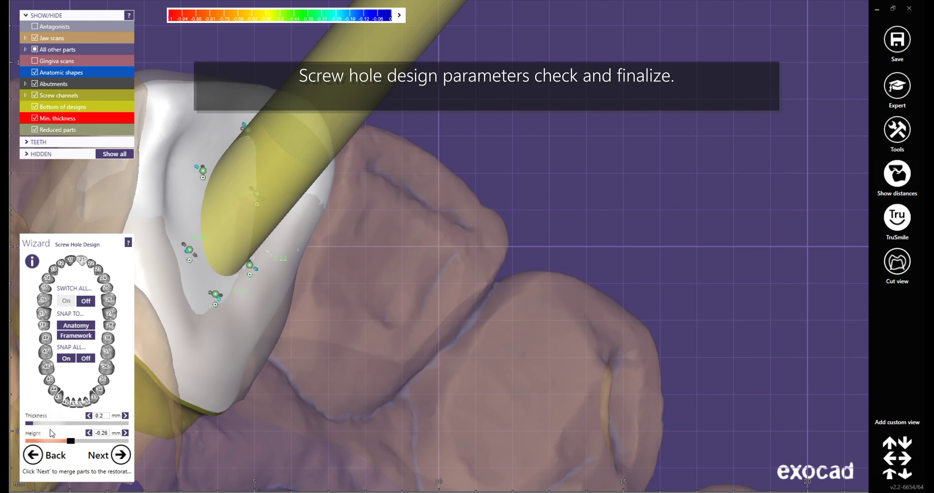